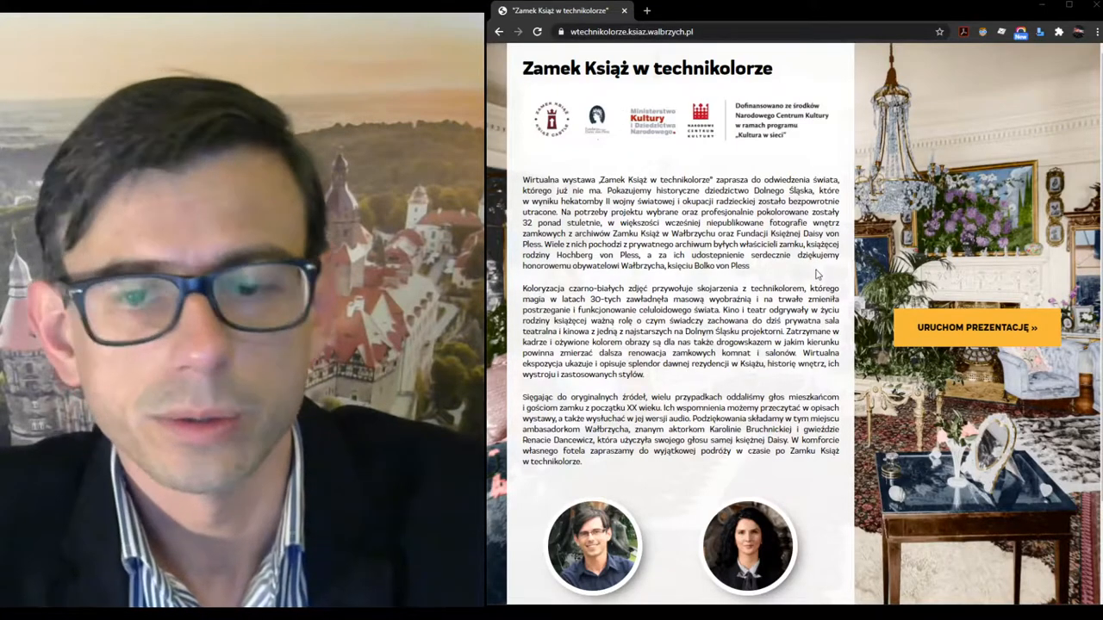
scroll(818, 285, down, 1)
scroll(818, 284, down, 1)
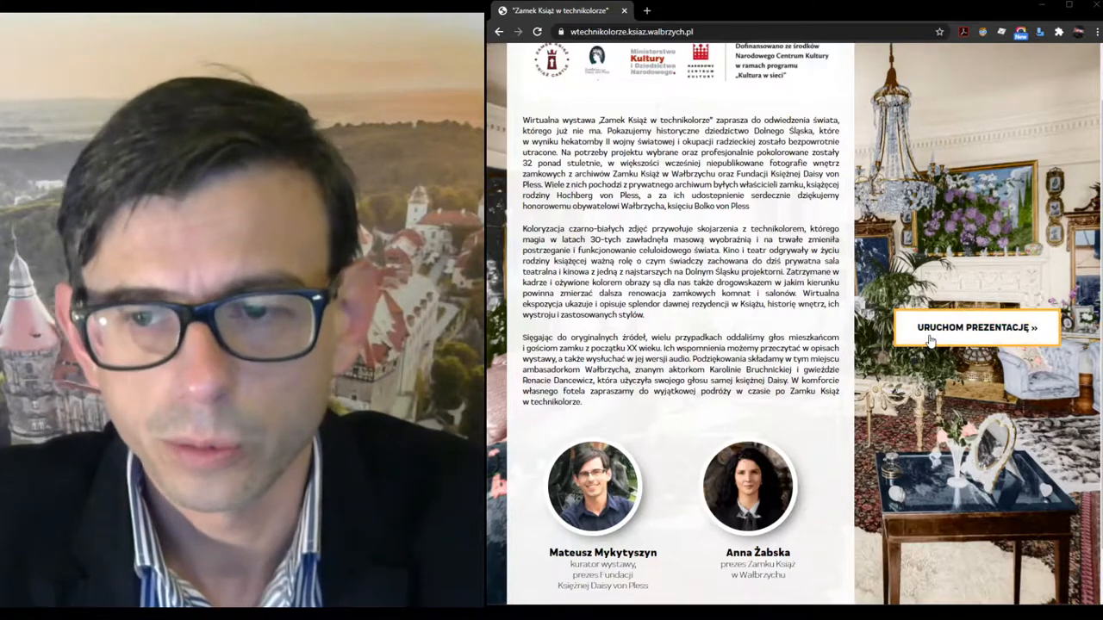
Step: Start the presentation and turn the aerial panorama toward the castle's south side and the horizon
click(967, 338)
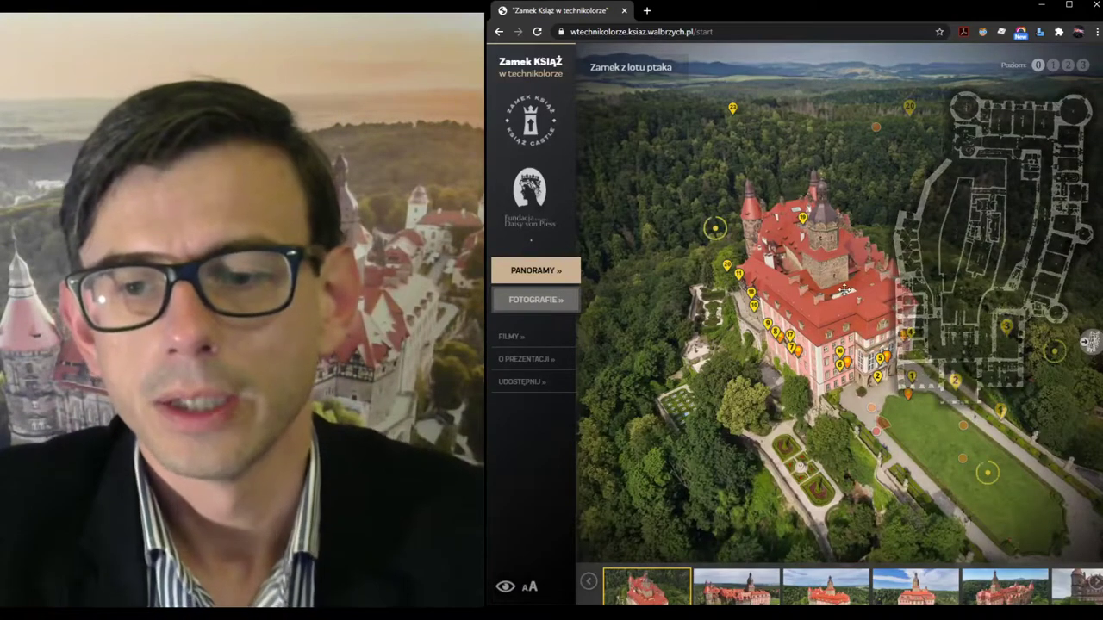
mouse_move(843, 292)
mouse_down()
mouse_move(756, 399)
mouse_move(844, 325)
mouse_move(856, 339)
mouse_up()
mouse_move(856, 379)
mouse_down()
mouse_move(865, 423)
mouse_move(849, 327)
mouse_up()
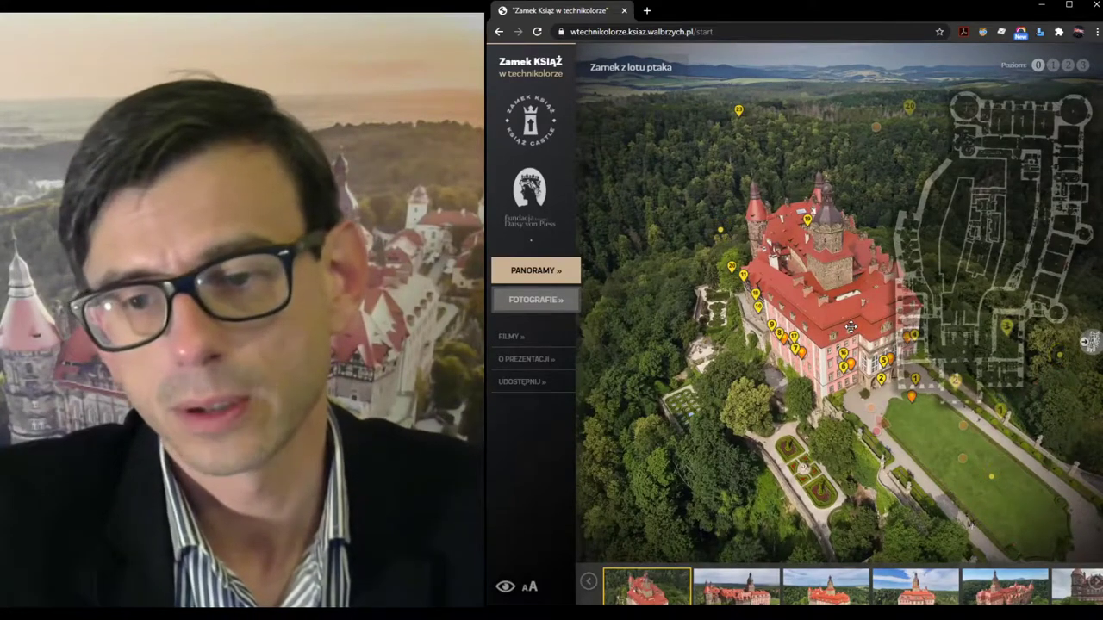
drag(849, 327, 857, 336)
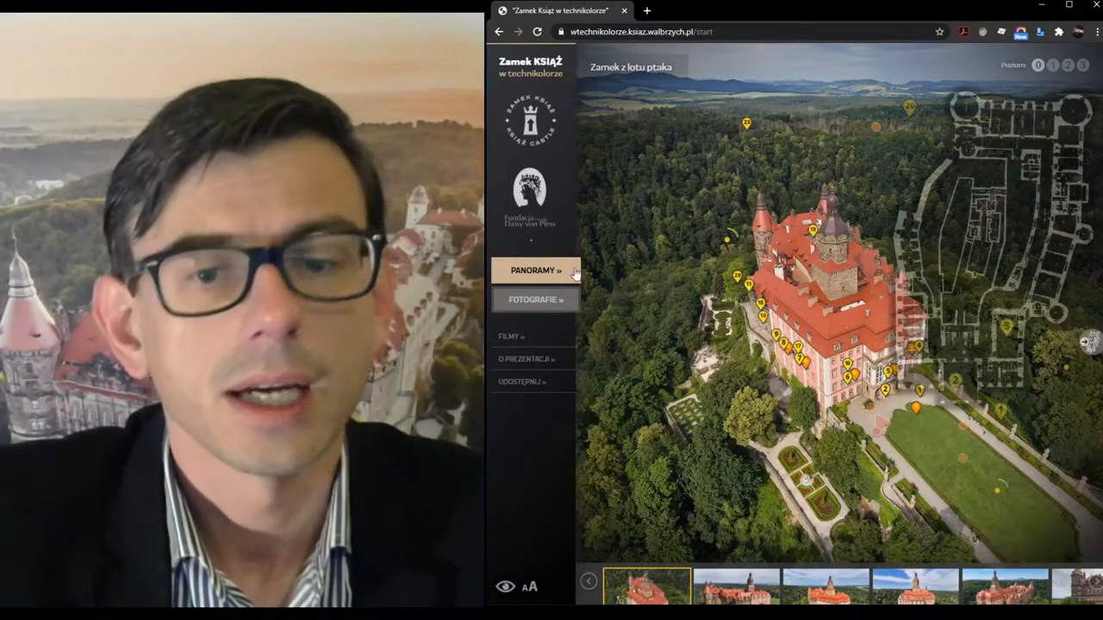
Step: Switch to the FOTOGRAFIE gallery with the colorized family photo and room list
click(559, 303)
scroll(986, 202, down, 10)
scroll(986, 201, down, 5)
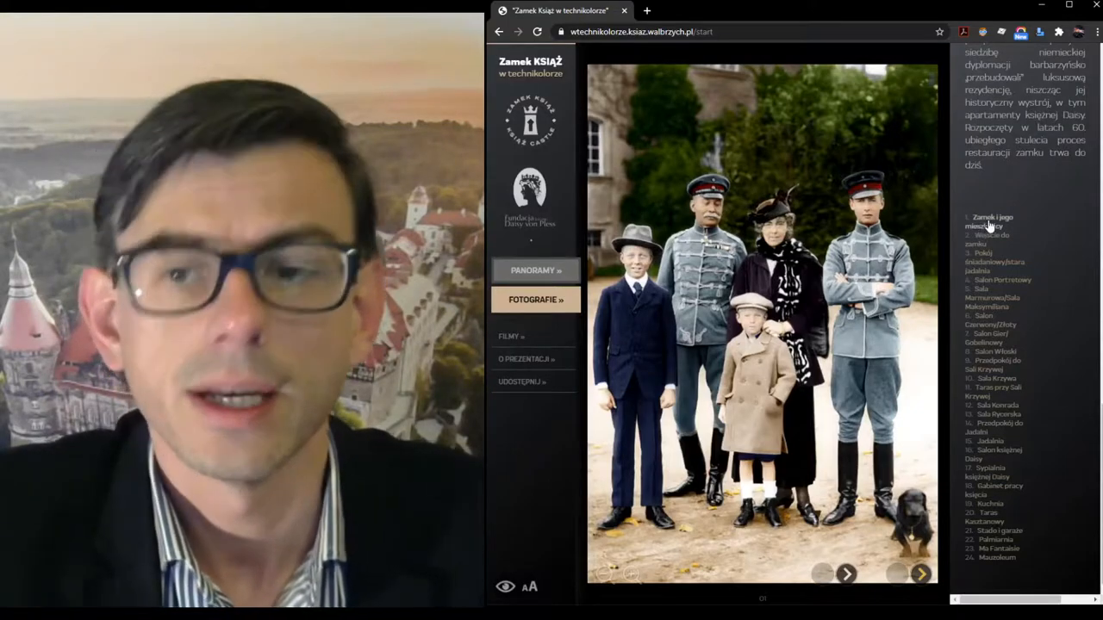
Step: Select room 5, Sala Marmurowa/Sala Maksymiliana, to show its photo, description and audio
click(995, 312)
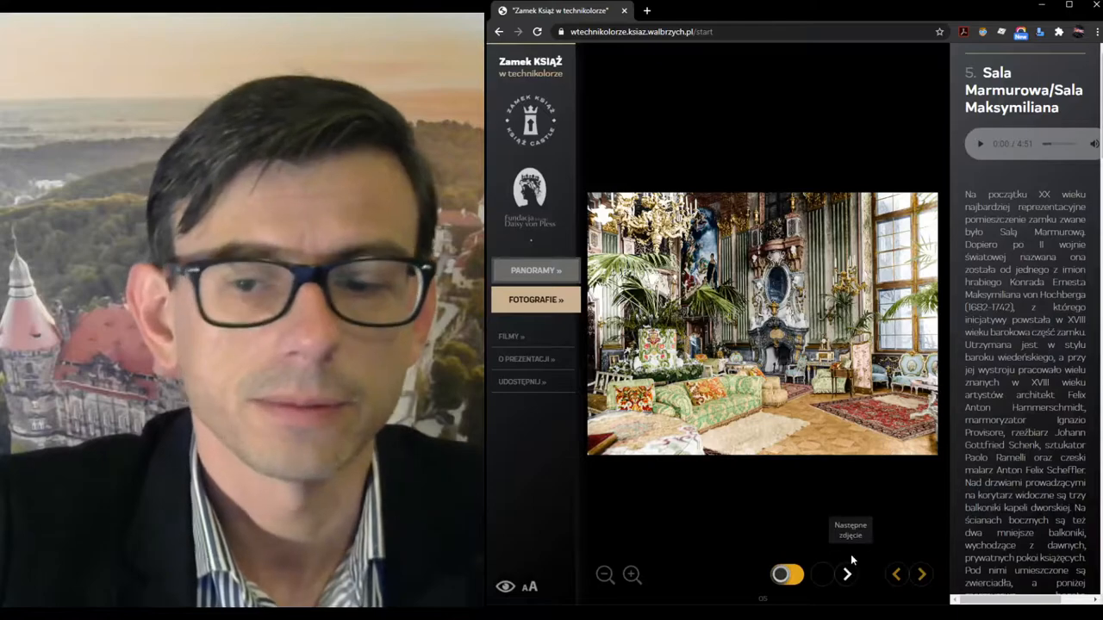
Step: Flip between the Marble Hall and the Red/Gold Salon, and compare the hall's historic and modern photos
click(920, 575)
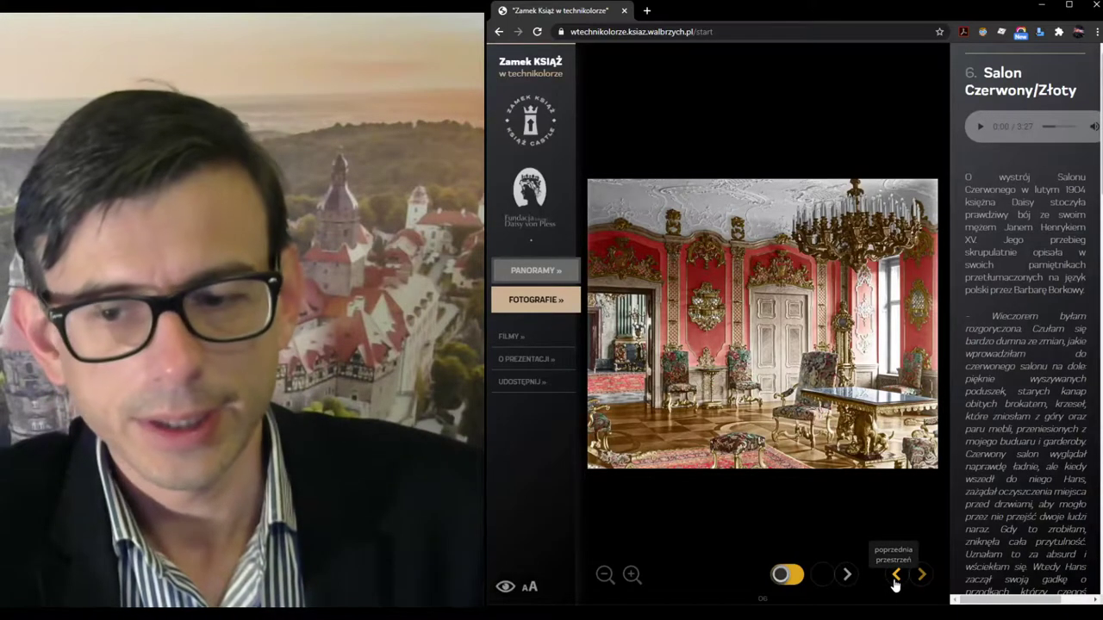
click(895, 574)
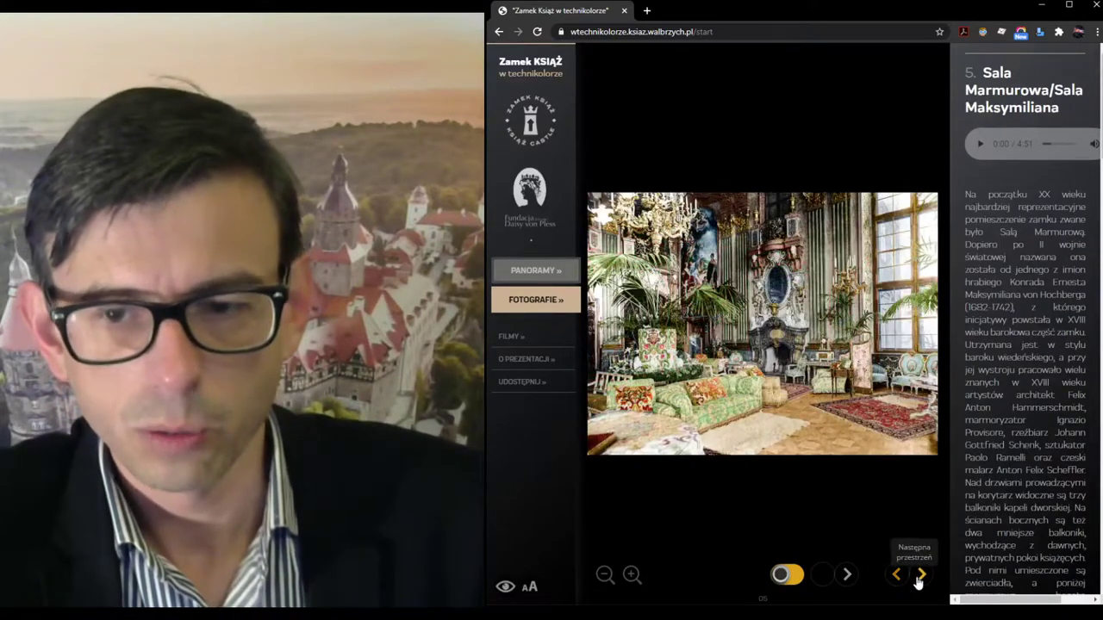
click(919, 578)
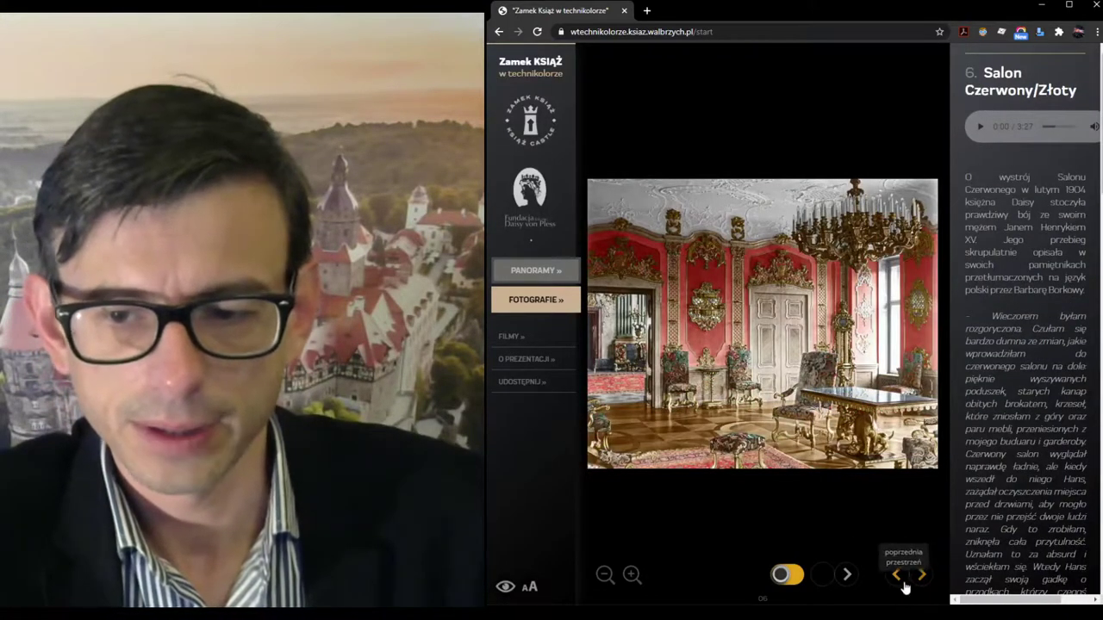
click(897, 574)
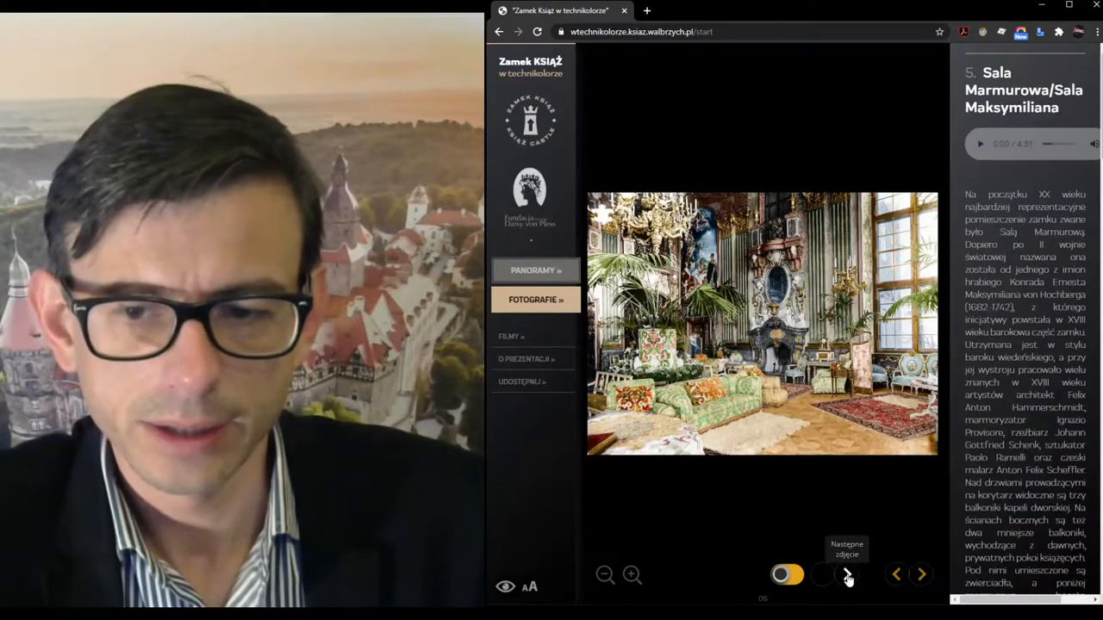
click(849, 577)
click(825, 576)
Step: Browse the Marble Hall's further photos: ceiling in black-and-white and colour, portrait painting, and the next image
click(846, 576)
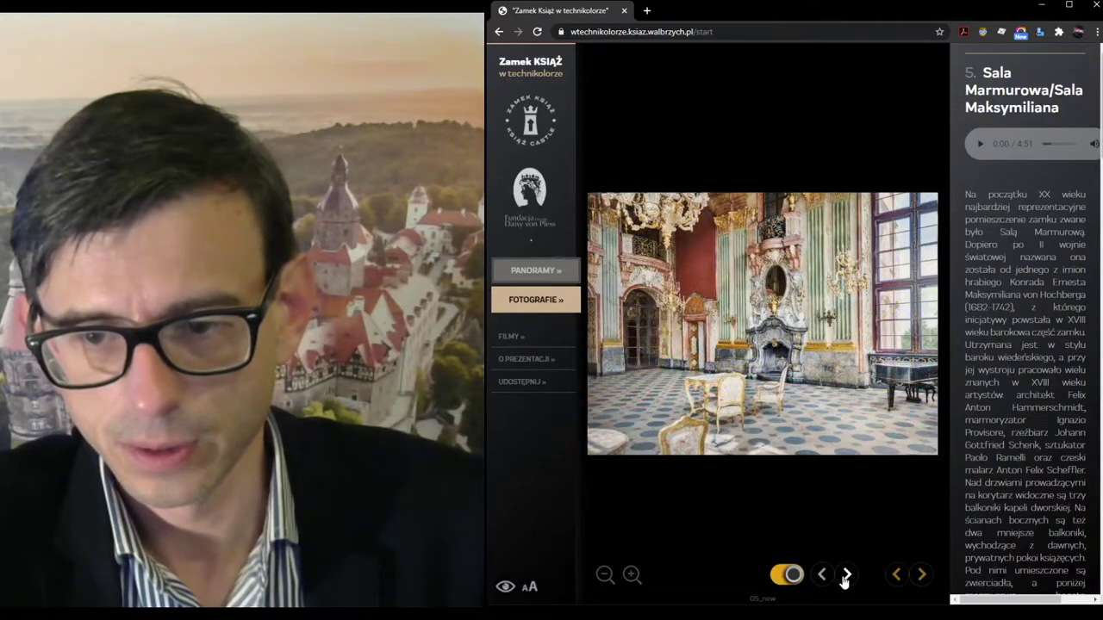
click(846, 575)
click(844, 579)
click(846, 576)
click(846, 575)
scroll(1034, 428, down, 3)
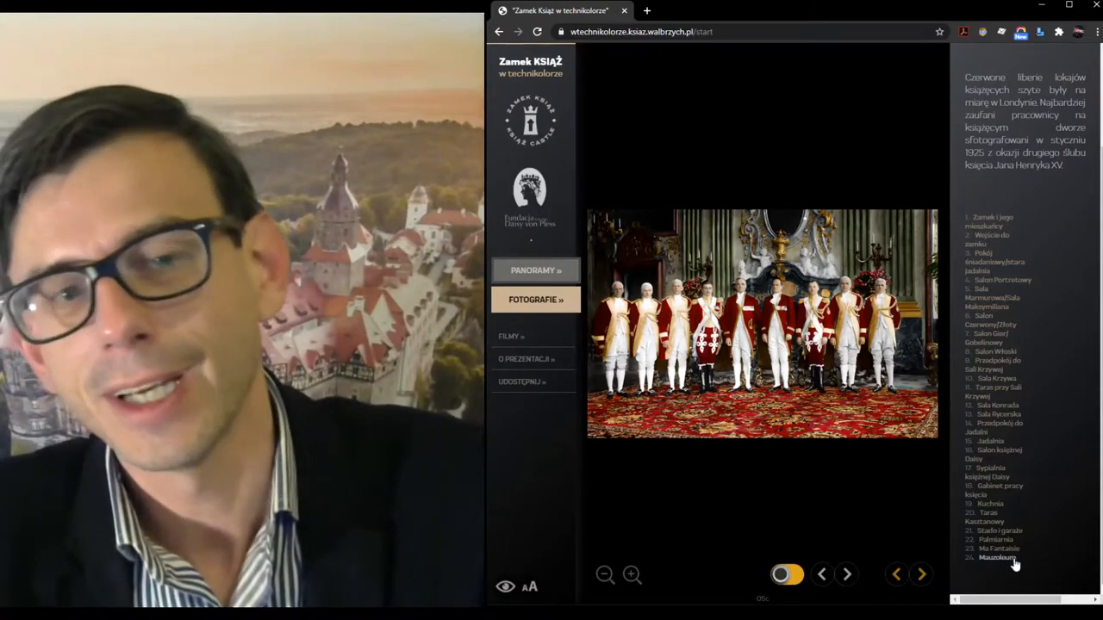
Step: Select room 19, Kuchnia, and browse its photos to the portrait of chef Louis Hardouin
click(990, 504)
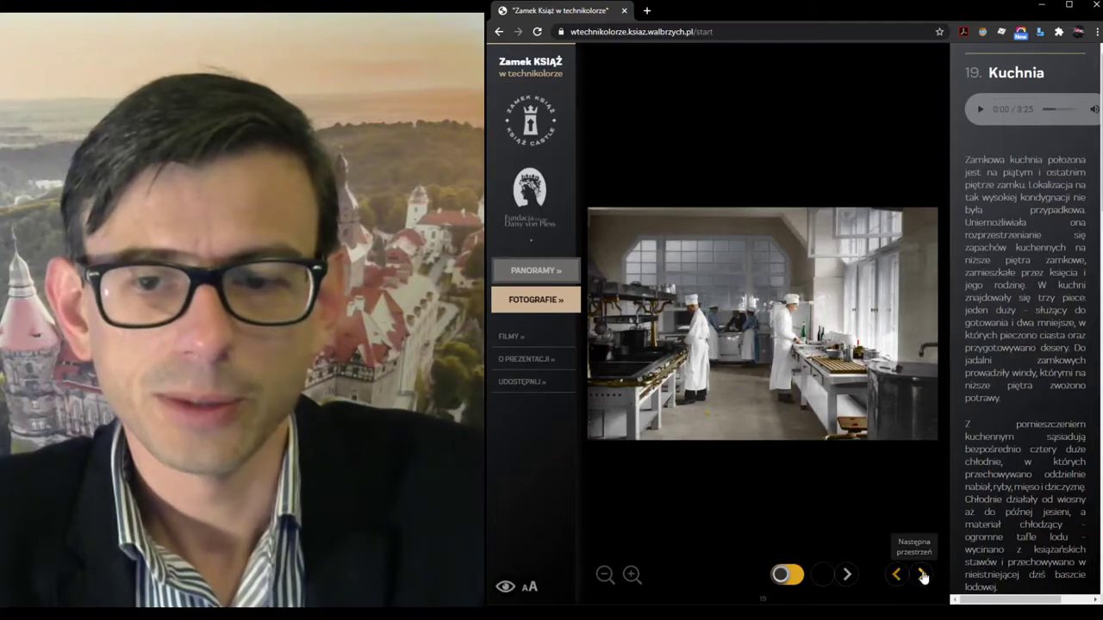
click(924, 575)
click(896, 575)
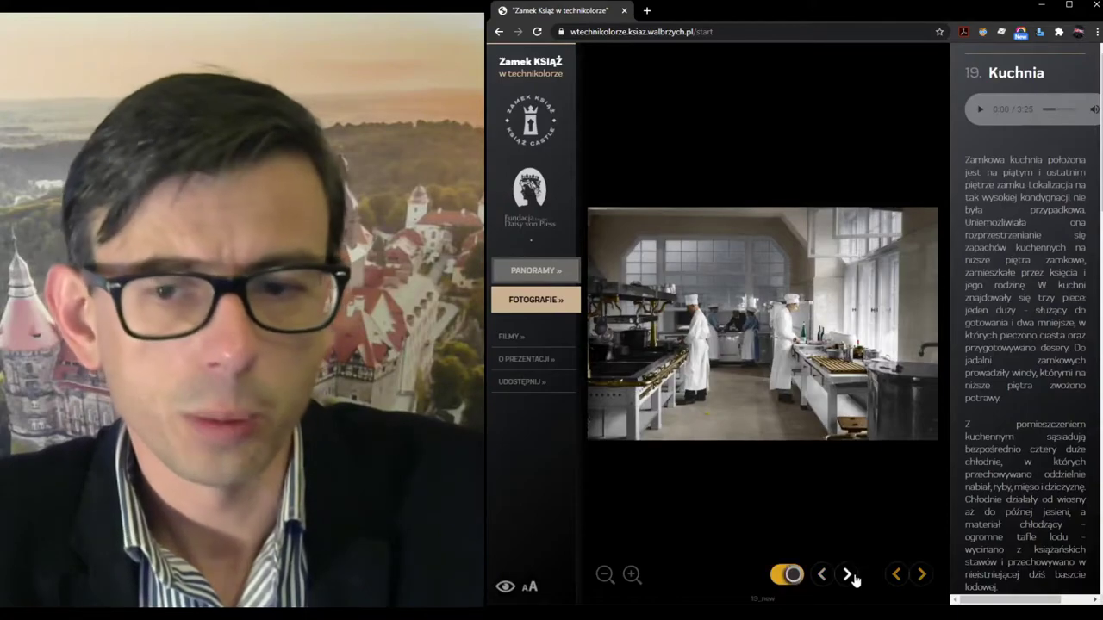
click(850, 576)
click(849, 575)
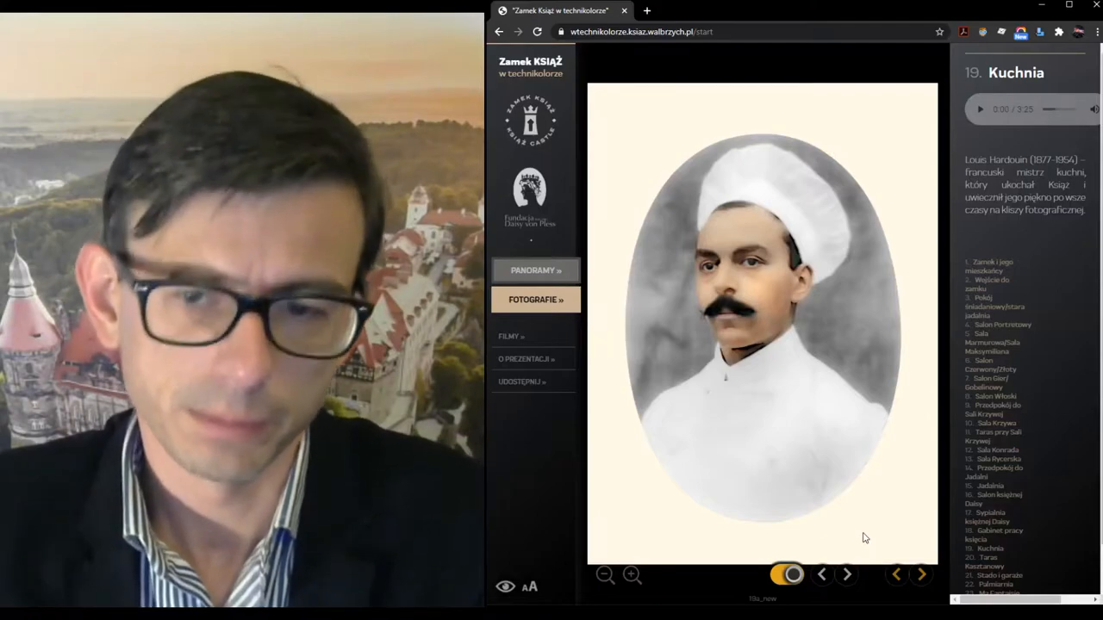
Step: Step forward to Taras Kasztanowy and back to the Kuchnia room
click(925, 575)
click(896, 574)
Step: Switch to PANORAMY, tilt the aerial view, jump to another viewpoint and pan toward the gardens
click(536, 270)
mouse_move(720, 236)
mouse_down()
mouse_move(1070, 433)
mouse_move(827, 424)
mouse_up()
click(827, 424)
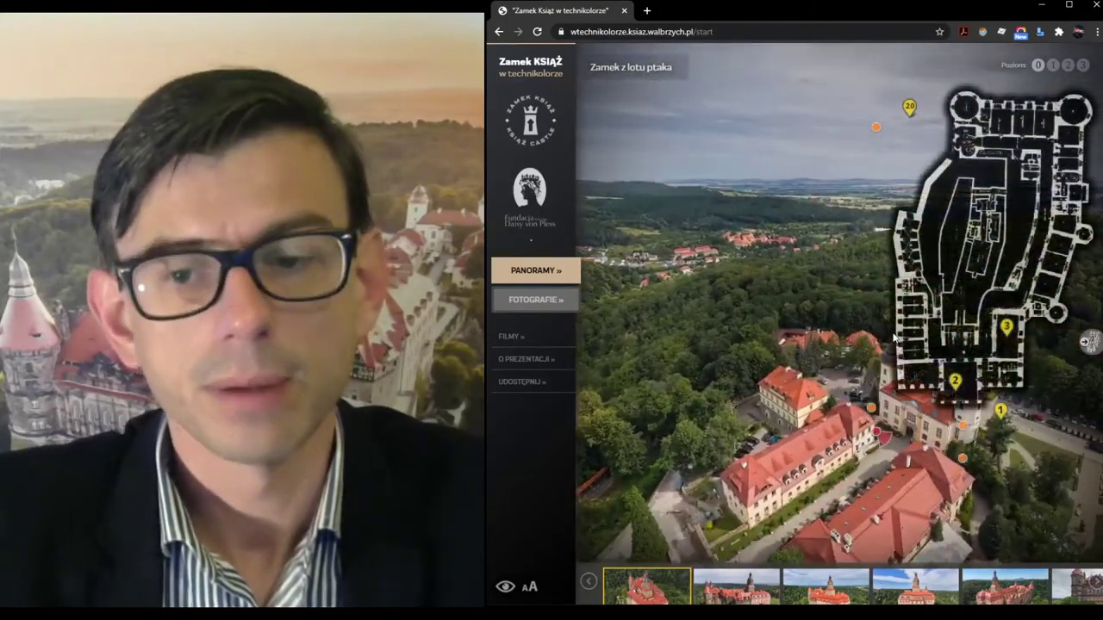
mouse_move(694, 465)
mouse_down()
mouse_move(860, 441)
mouse_move(639, 358)
mouse_move(801, 417)
mouse_move(746, 455)
mouse_up()
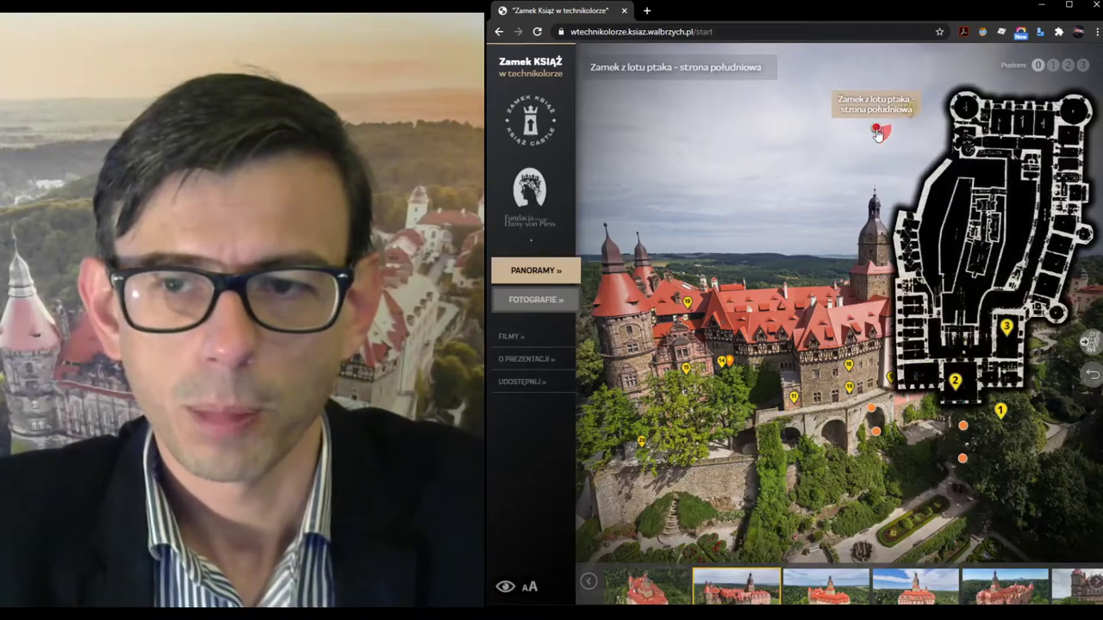
Step: Load the western-side (strona zachodnia) aerial panorama and face the facade above the gardens
drag(878, 130, 825, 343)
click(1006, 470)
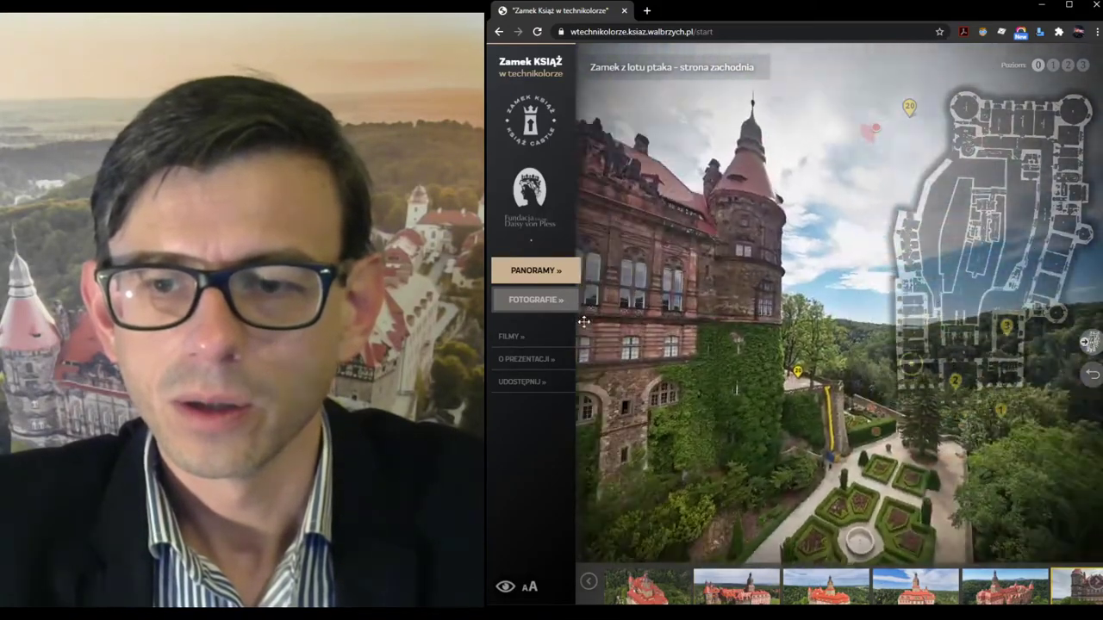
drag(584, 322, 740, 324)
mouse_move(741, 323)
mouse_down()
mouse_move(766, 241)
mouse_move(775, 291)
mouse_up()
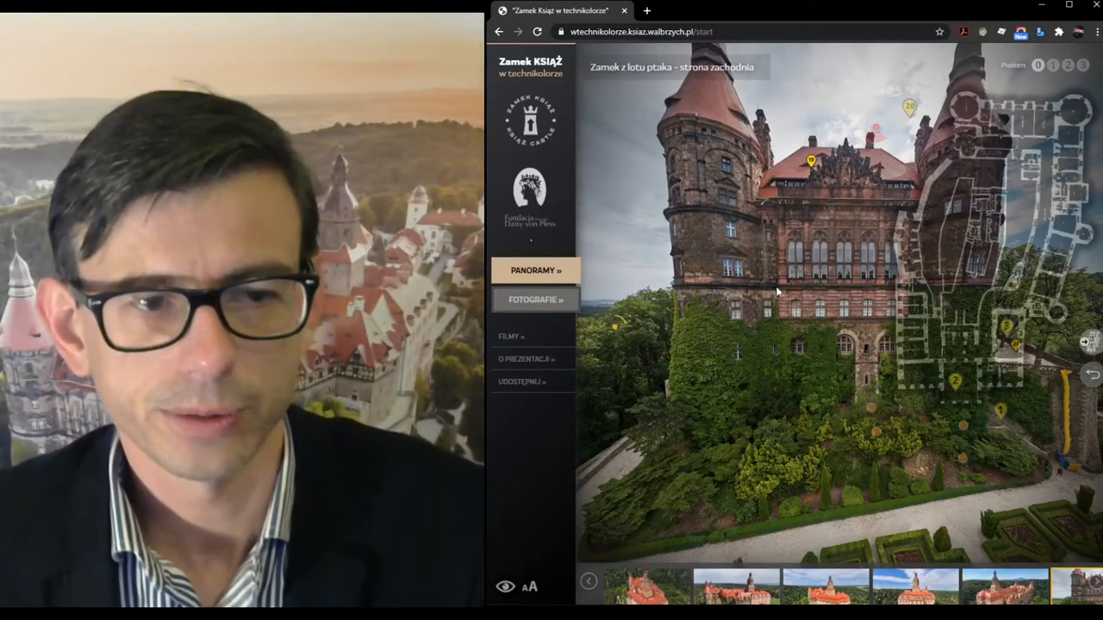
Step: Return to the gallery, show room 24, Mauzoleum, in colour, then step back to Ma Fantaisie
click(534, 299)
scroll(991, 345, down, 8)
click(999, 560)
click(799, 579)
scroll(1025, 345, down, 3)
scroll(1022, 441, down, 5)
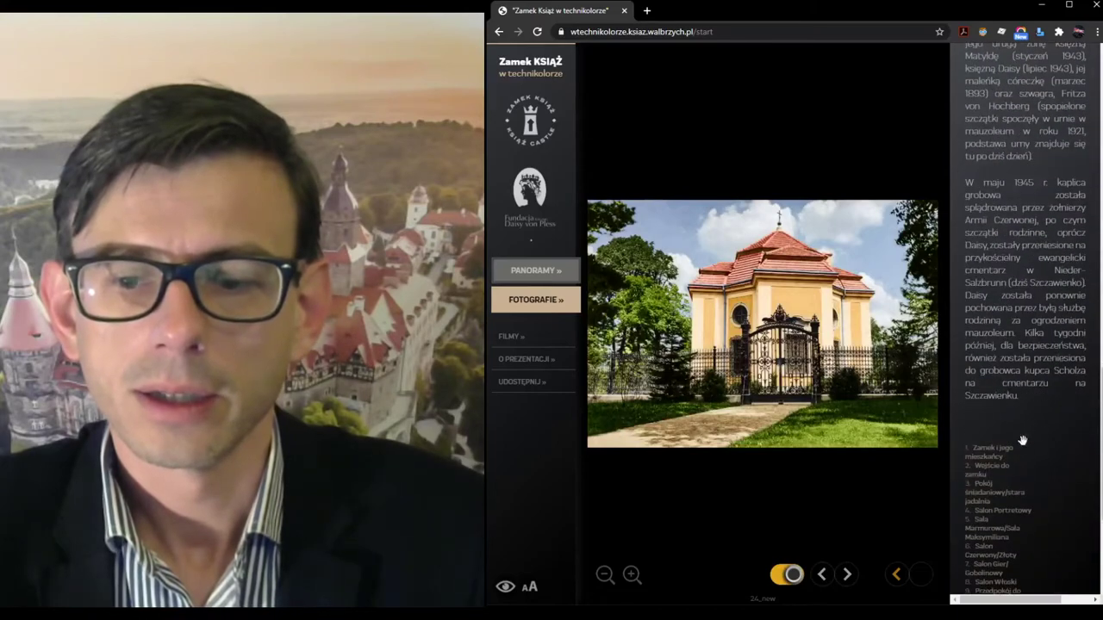
click(893, 576)
Step: Colourise Ma Fantaisie and browse its photos from the garden house to the fireplace room and window figurines
click(787, 575)
click(847, 574)
click(847, 574)
click(847, 575)
click(847, 575)
Step: Step back two photos to the half-timbered Ma Fantaisie cottage seen from the pond side
click(820, 575)
click(820, 576)
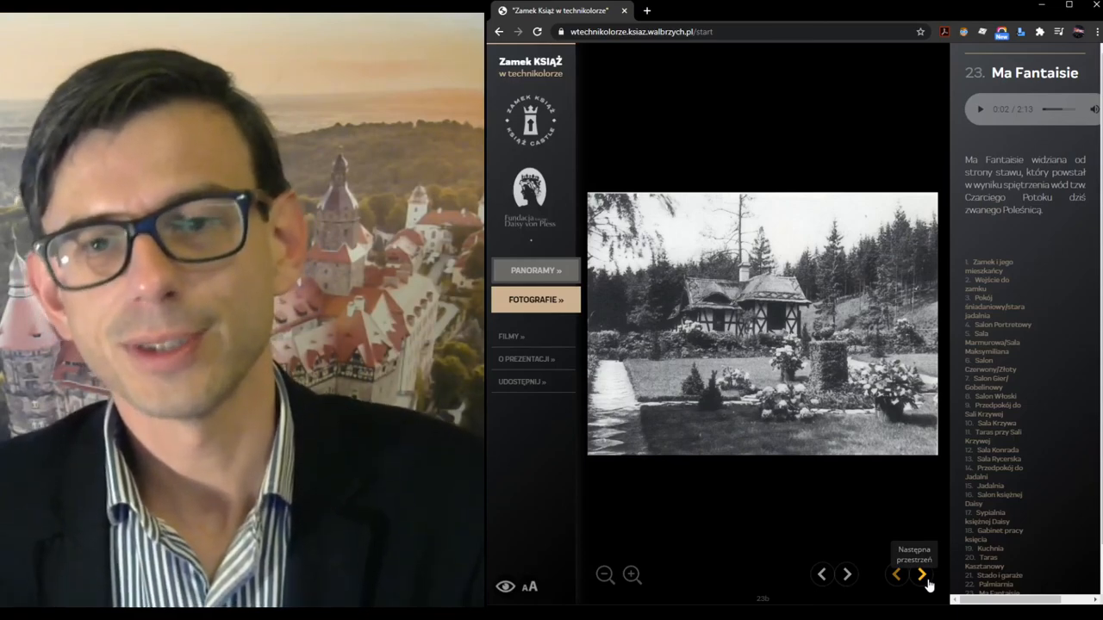